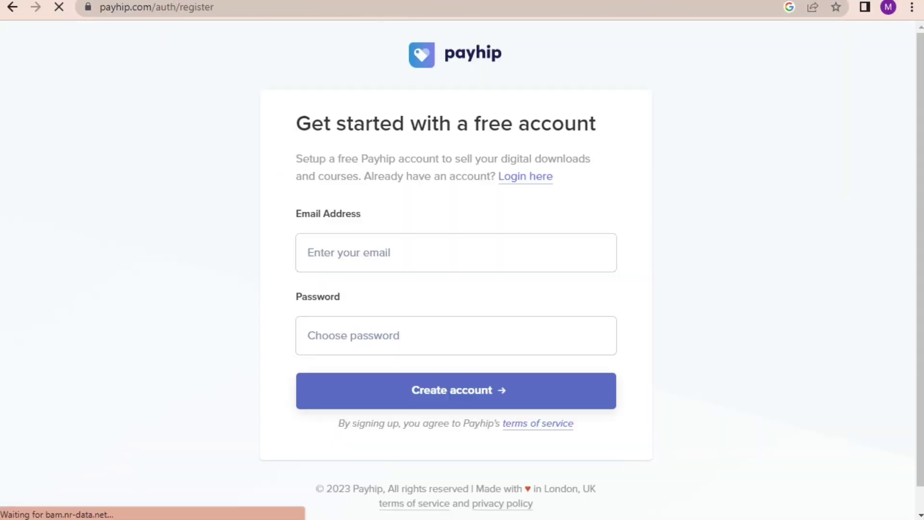
Create the account with the autofilled email and password, and name the store simpleplanners.
left_click(318, 252)
left_click(319, 335)
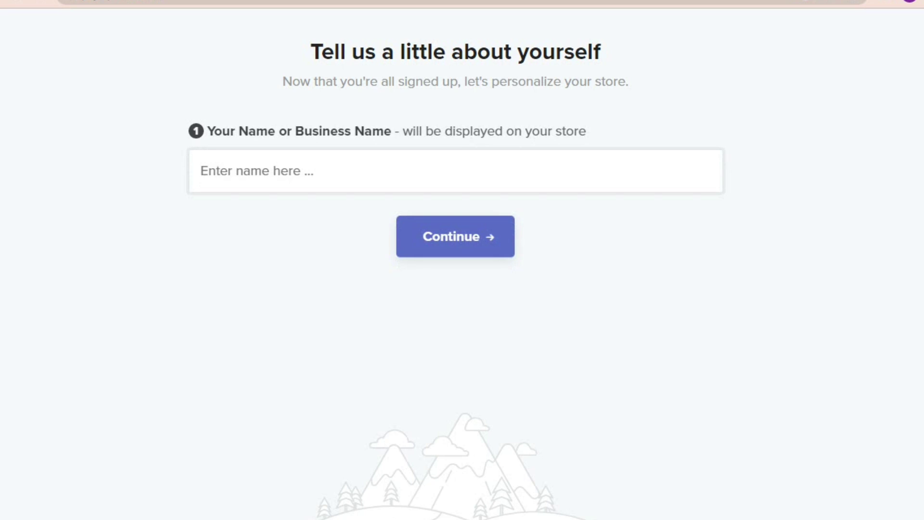
left_click(201, 171)
type("s")
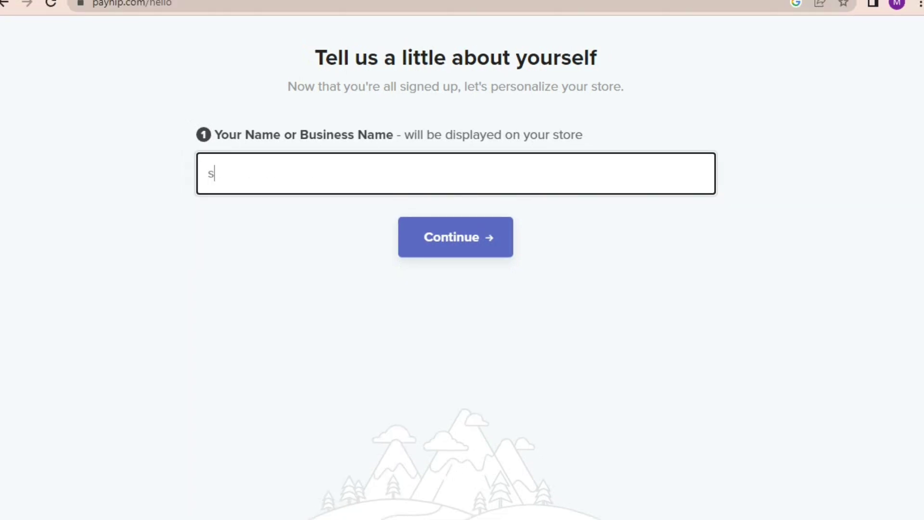
type("impleplanners")
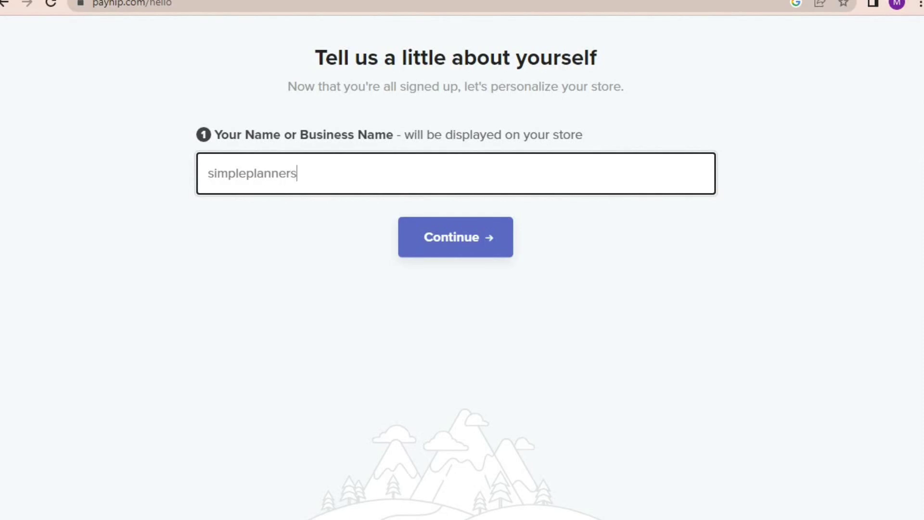
left_click(456, 237)
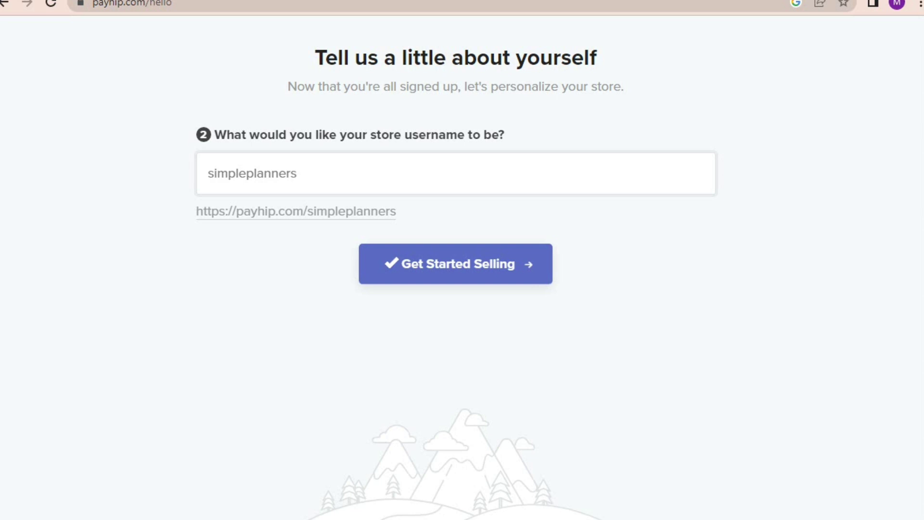
Change the taken username simpleplanners to simpleplanners21 and submit it.
left_click(455, 263)
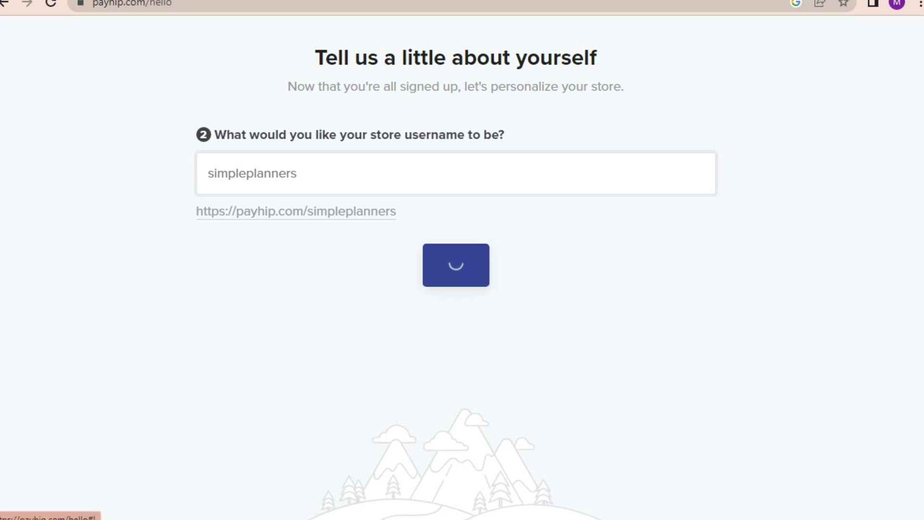
left_click(302, 177)
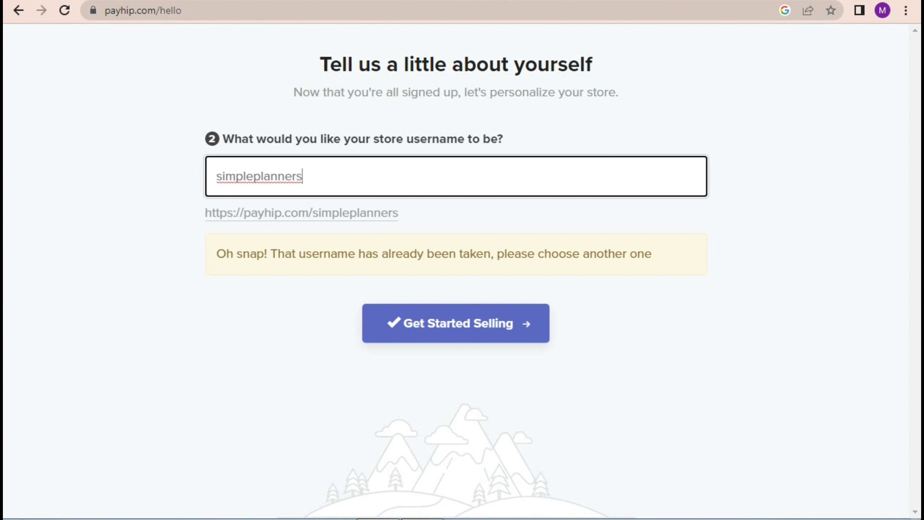
type("21")
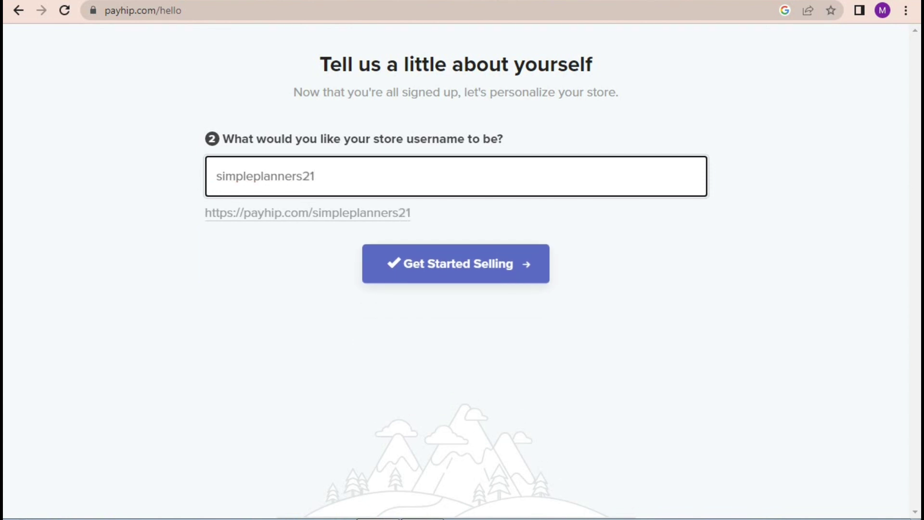
left_click(455, 264)
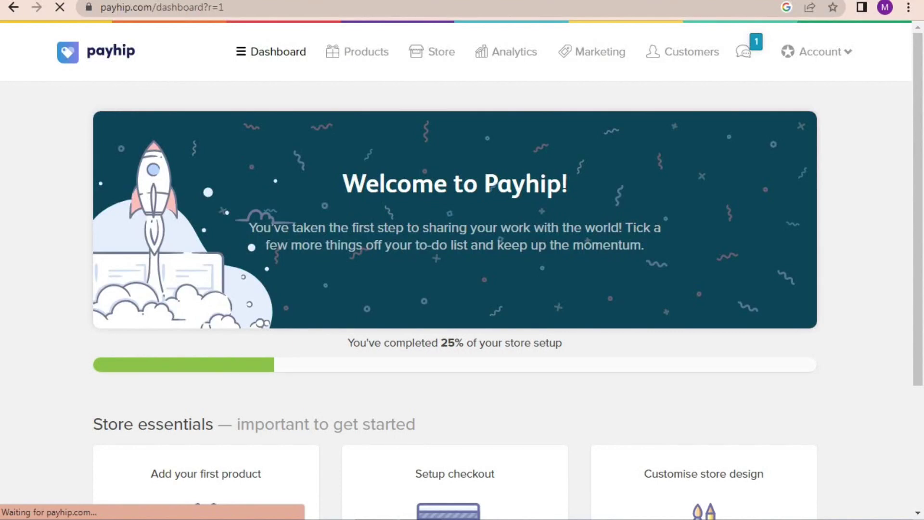
Scroll the 25%-complete dashboard to Store essentials and start adding the first product.
scroll(455, 270, "down", 3)
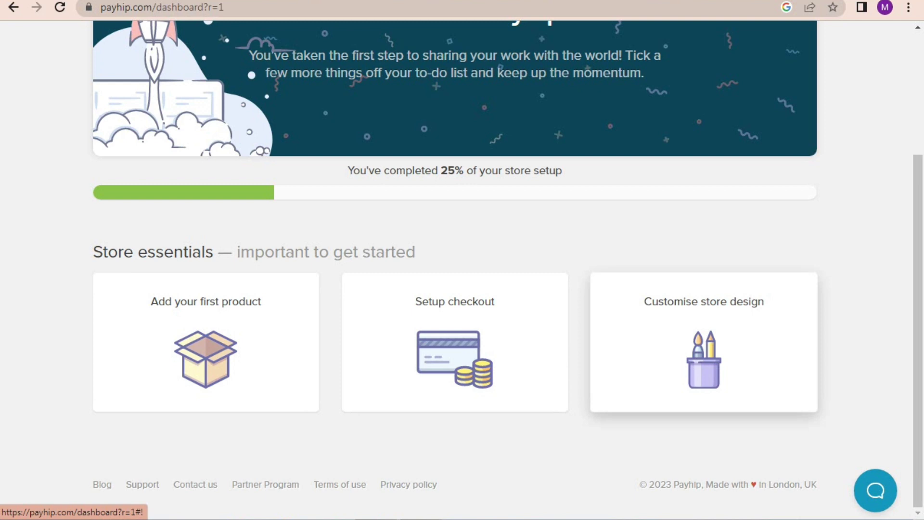
scroll(704, 338, "up", 4)
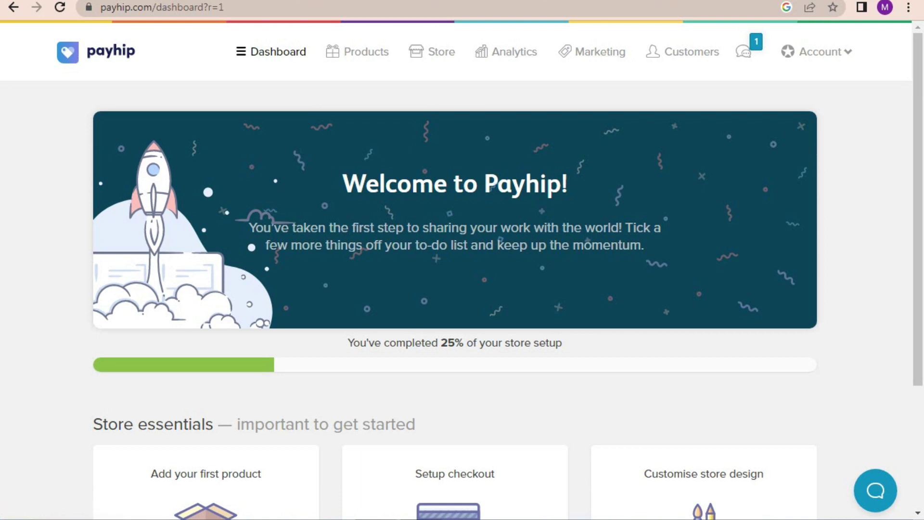
scroll(462, 260, "down", 3)
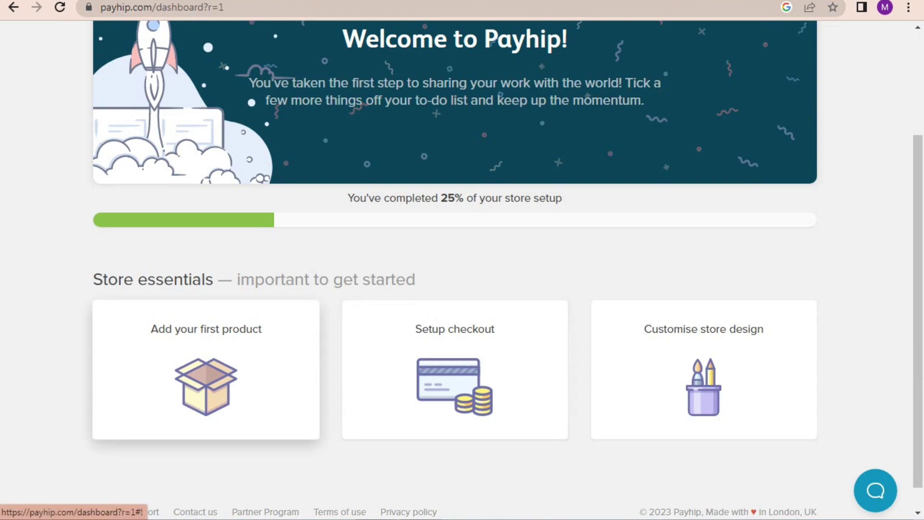
left_click(206, 370)
Go to the product-type page and choose Digital Product.
left_click(520, 270)
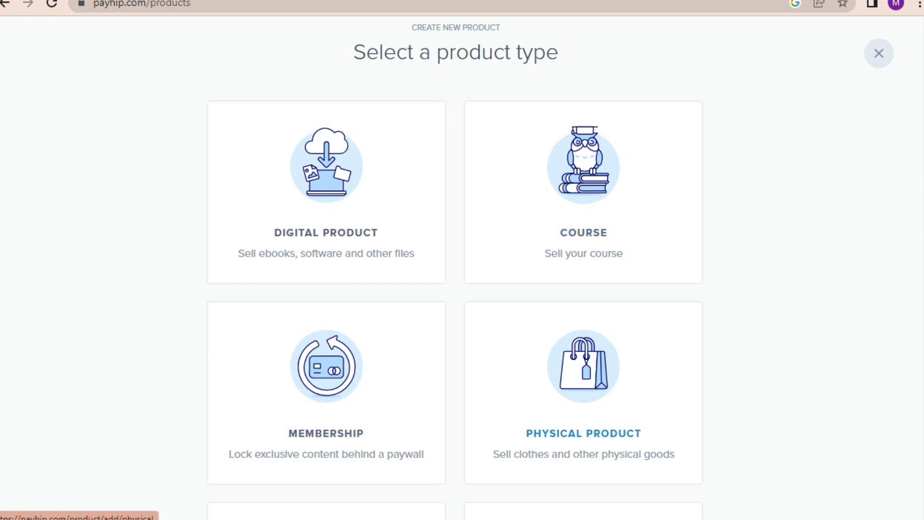
scroll(455, 265, "down", 4)
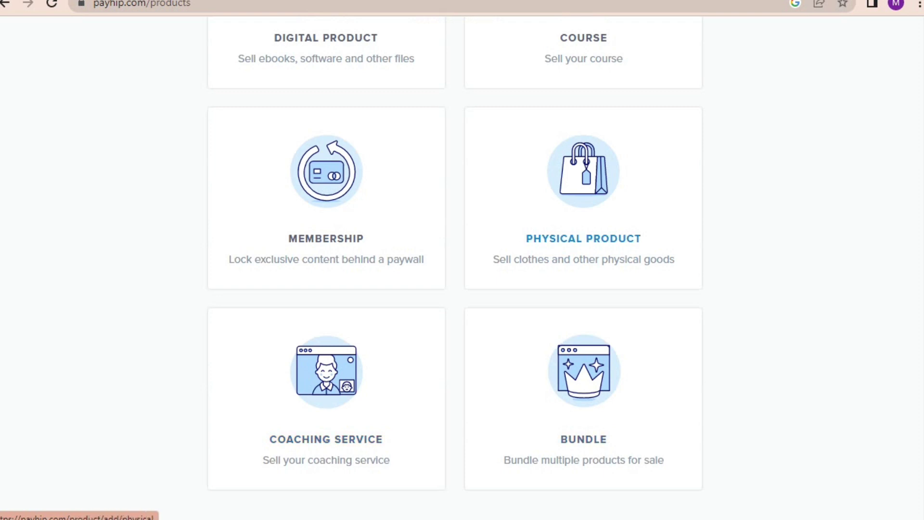
scroll(454, 266, "up", 4)
left_click(327, 203)
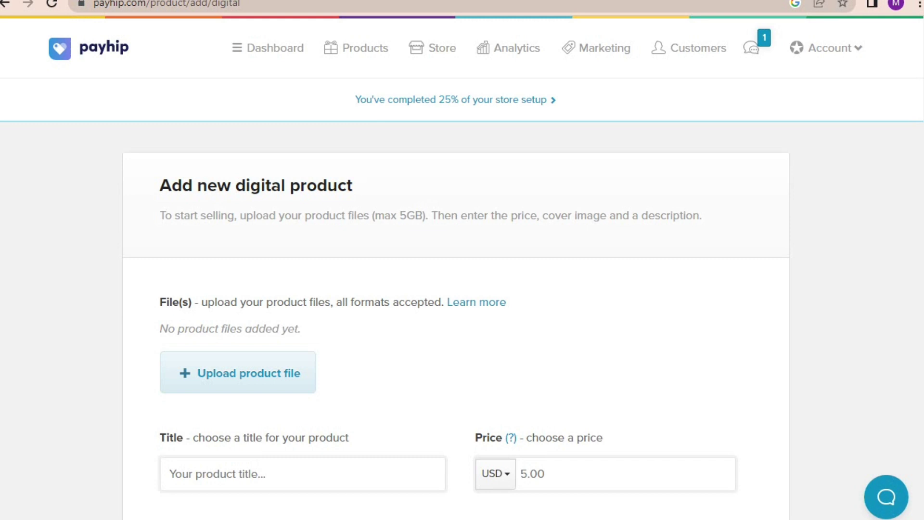
Upload Daily Cleaning Check List (2).zip from the Documents folder as the product file.
scroll(462, 265, "down", 3)
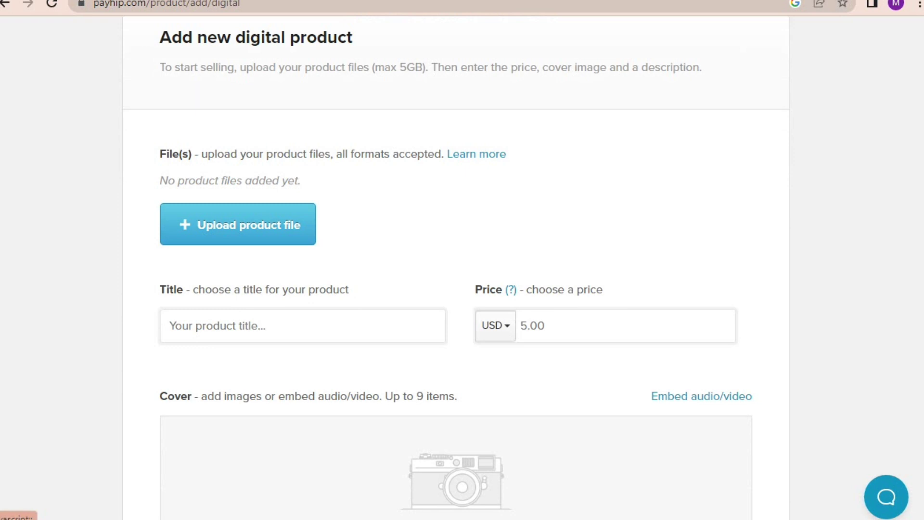
left_click(238, 225)
double_click(532, 123)
scroll(376, 265, "down", 6)
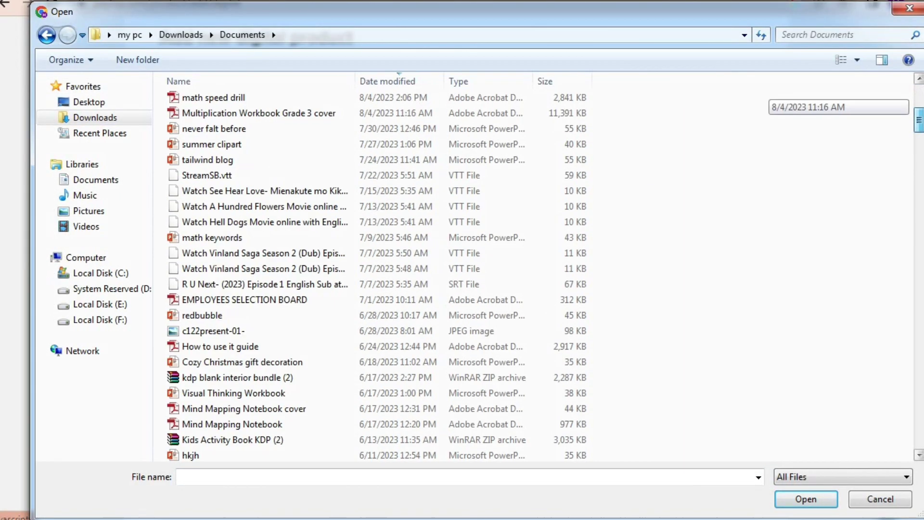
scroll(375, 264, "down", 2)
double_click(226, 426)
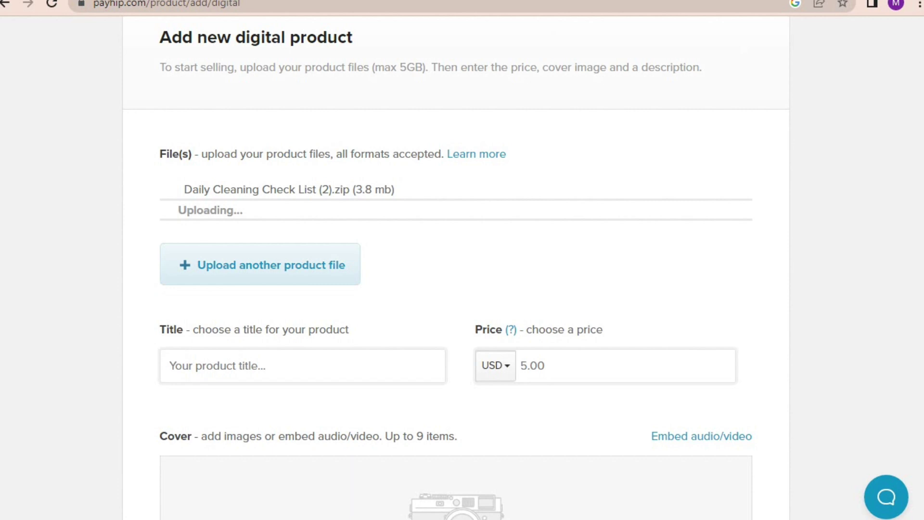
left_click(625, 365)
Copy the file name and paste Daily Cleaning Check List as the product title.
left_click_drag(184, 190, 316, 189)
right_click(311, 189)
left_click(337, 202)
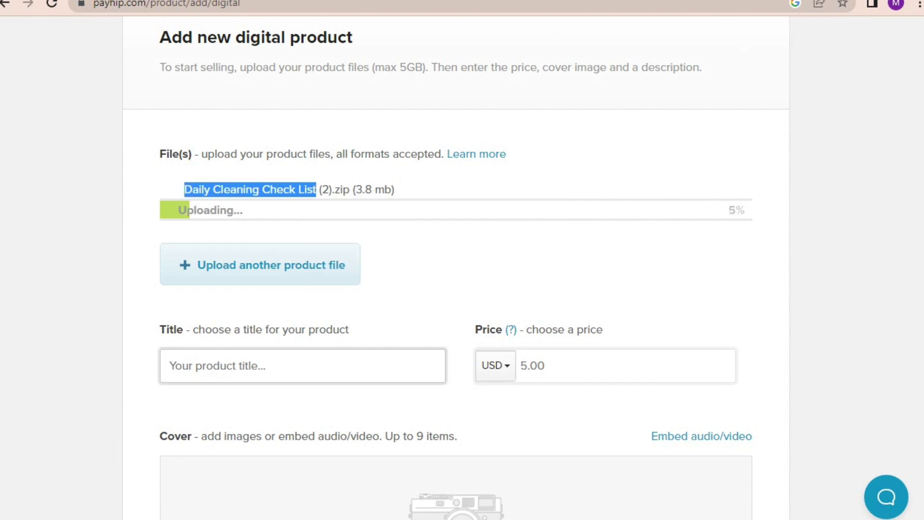
right_click(238, 365)
left_click(272, 250)
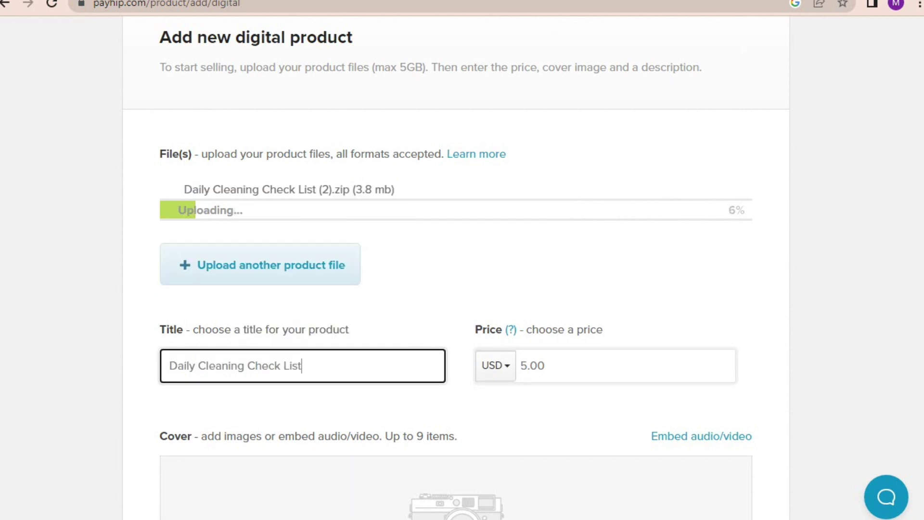
Delete the 5 from the default 5.00 price.
left_click(544, 365)
key("shift+Left")
key("shift+Left")
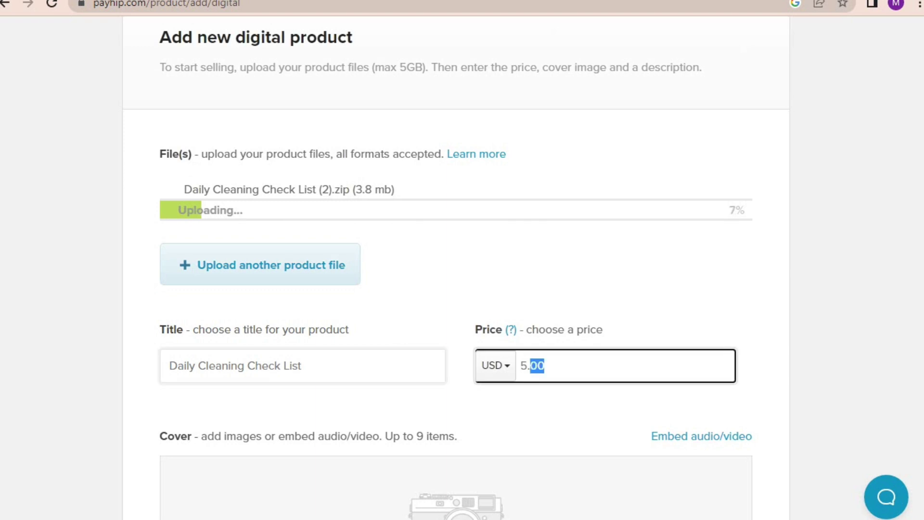
key("shift+Right")
key("Left")
key("Left")
key("Left")
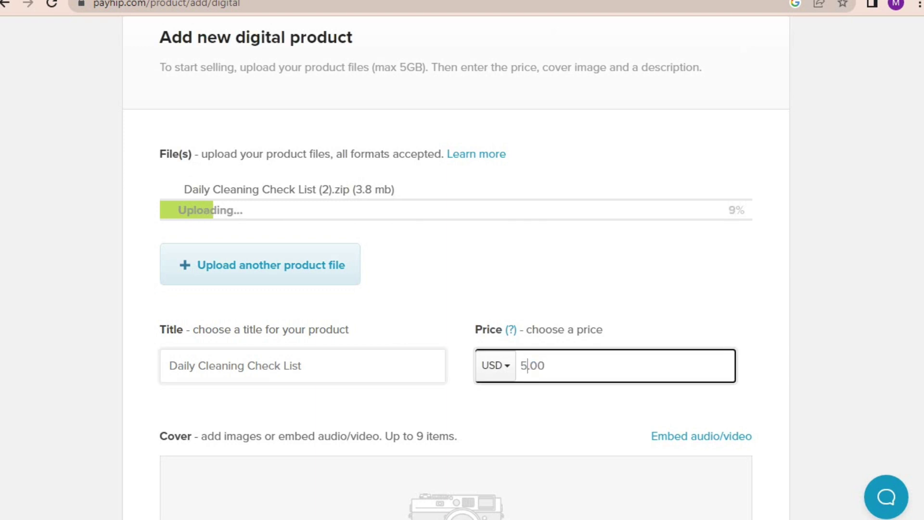
key("BackSpace")
Enter 2 so the product price becomes USD 2.00.
type("2")
scroll(457, 277, "down", 2)
scroll(456, 278, "down", 2)
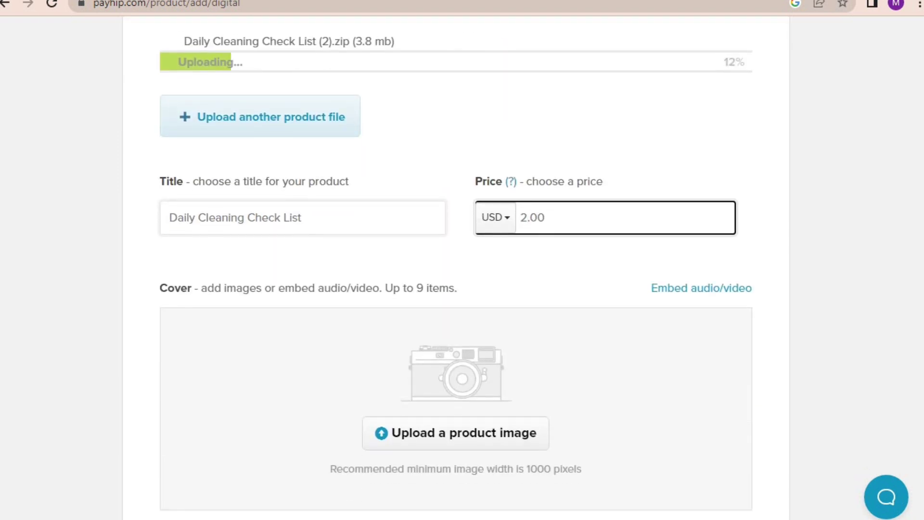
scroll(455, 265, "down", 2)
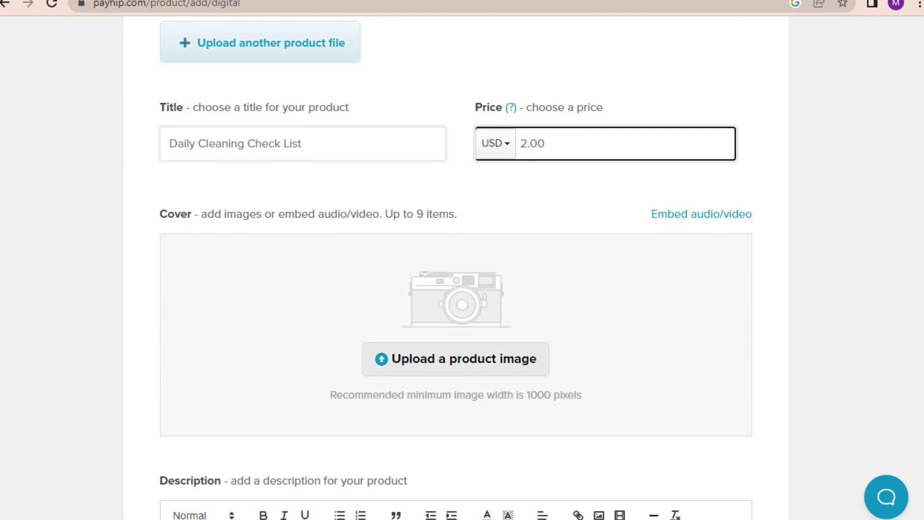
Upload the checklist images as the product's cover images.
left_click(456, 357)
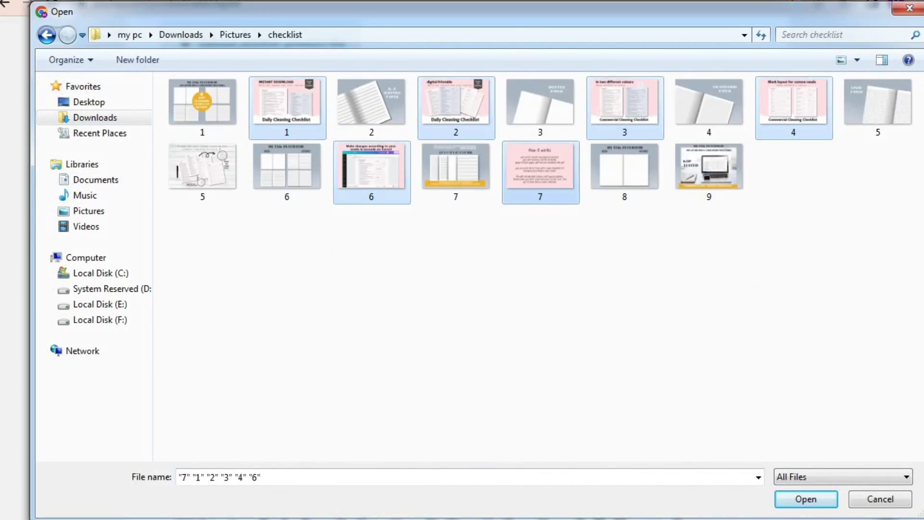
key("Return")
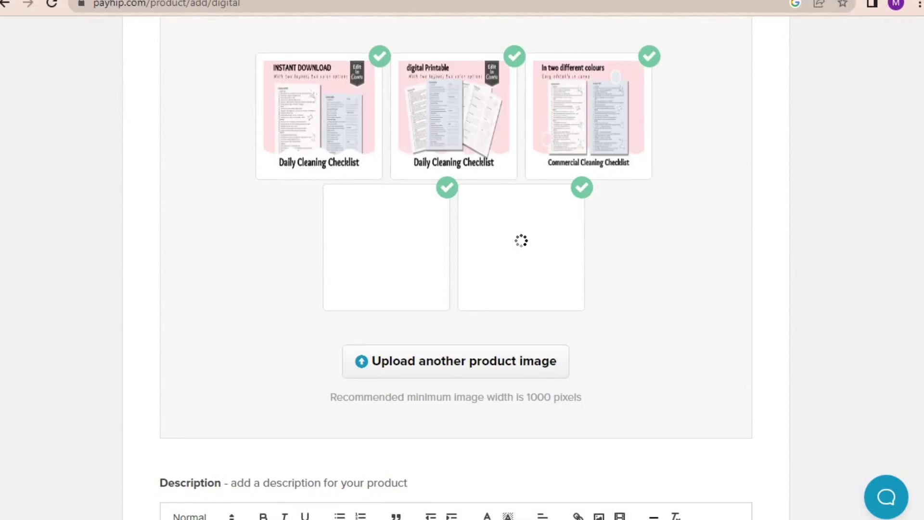
scroll(456, 268, "down", 6)
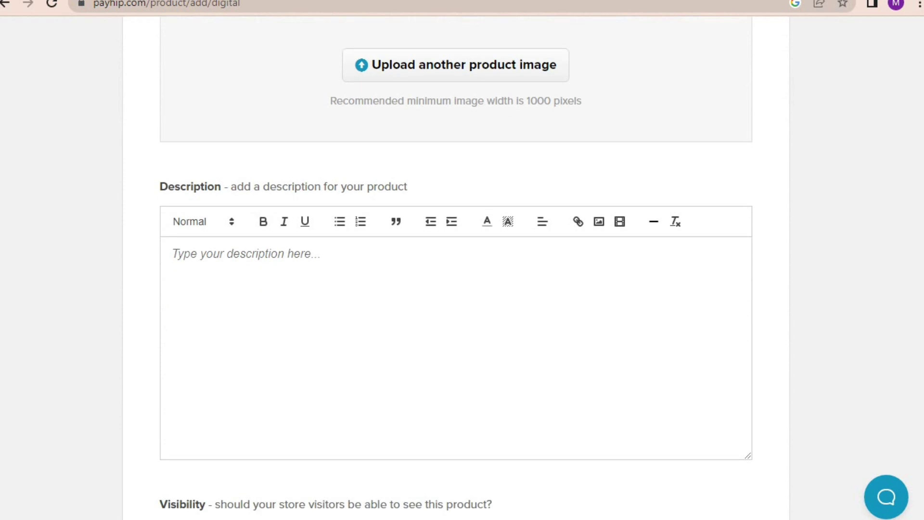
Paste Daily Cleaning Check List into the description and make it bold.
right_click(202, 259)
left_click(238, 348)
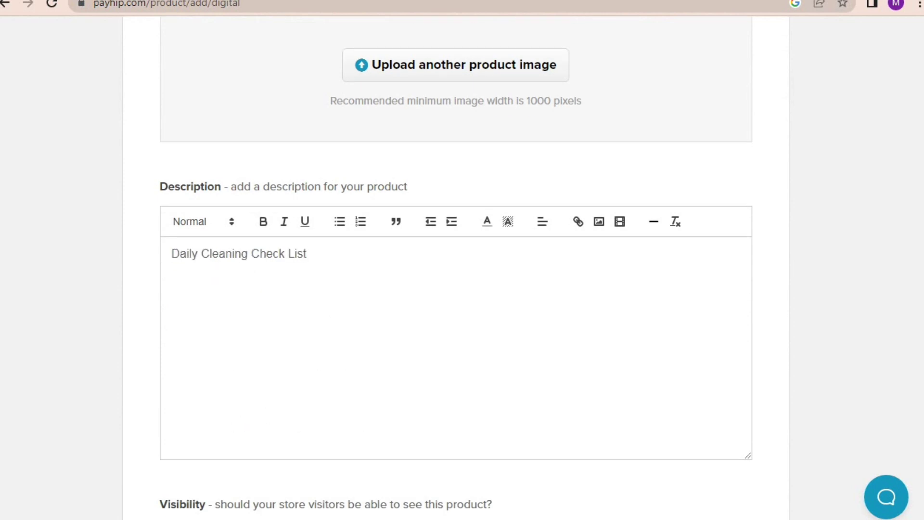
scroll(455, 268, "down", 3)
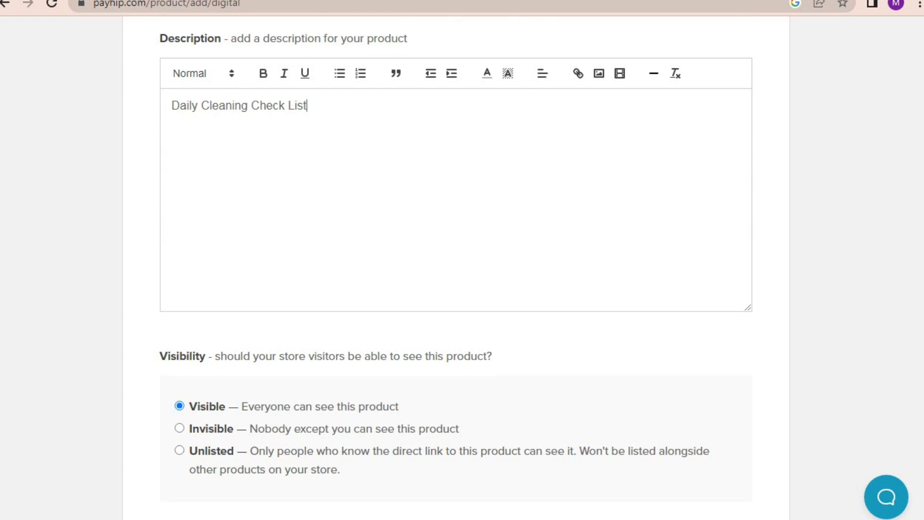
left_click_drag(309, 105, 171, 105)
left_click(262, 73)
left_click(317, 105)
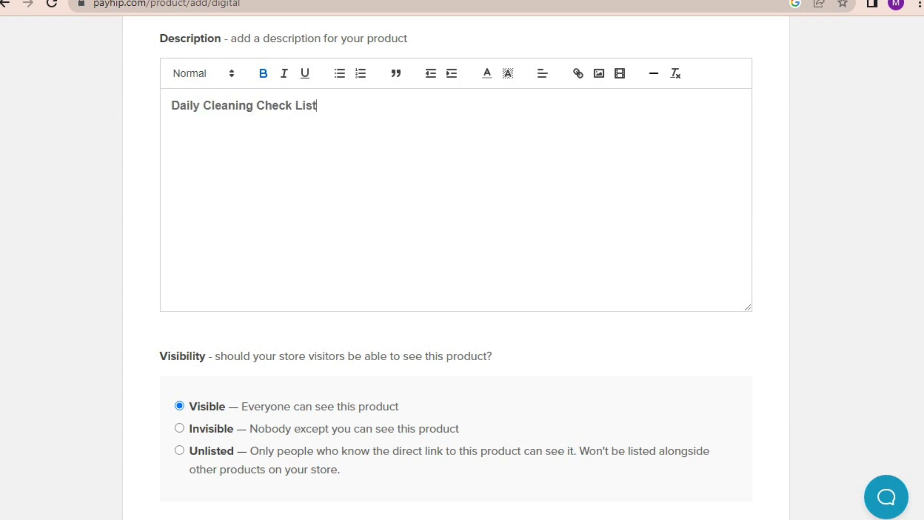
Expand Advanced options and scroll down to finish adding the product.
scroll(456, 268, "down", 3)
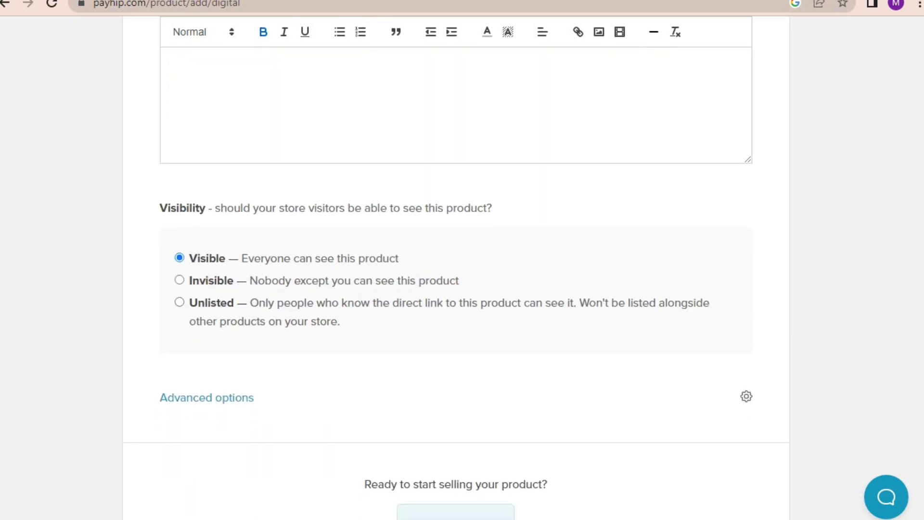
left_click(207, 398)
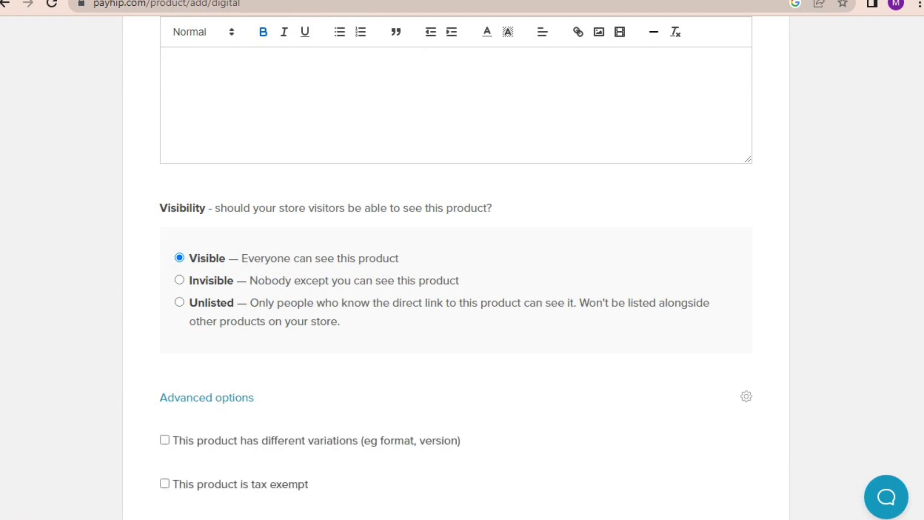
scroll(455, 267, "down", 3)
scroll(456, 268, "down", 2)
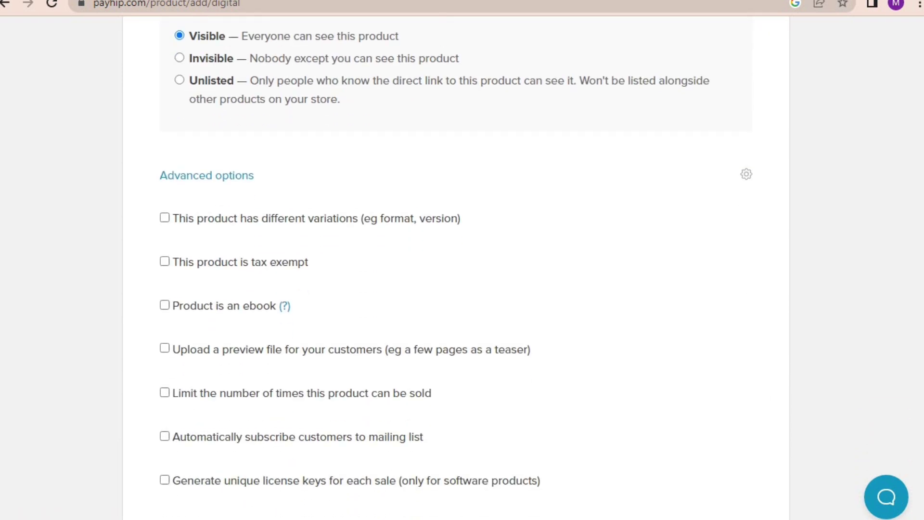
scroll(456, 267, "down", 2)
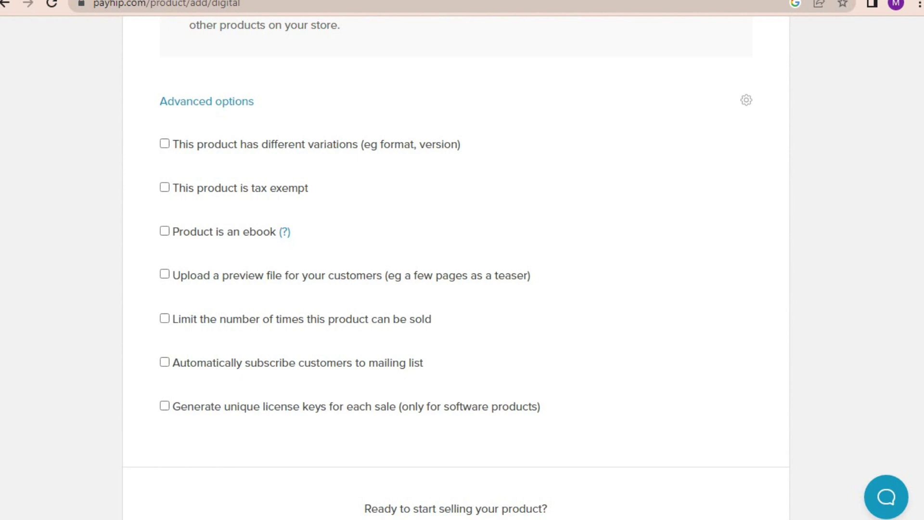
scroll(455, 268, "down", 3)
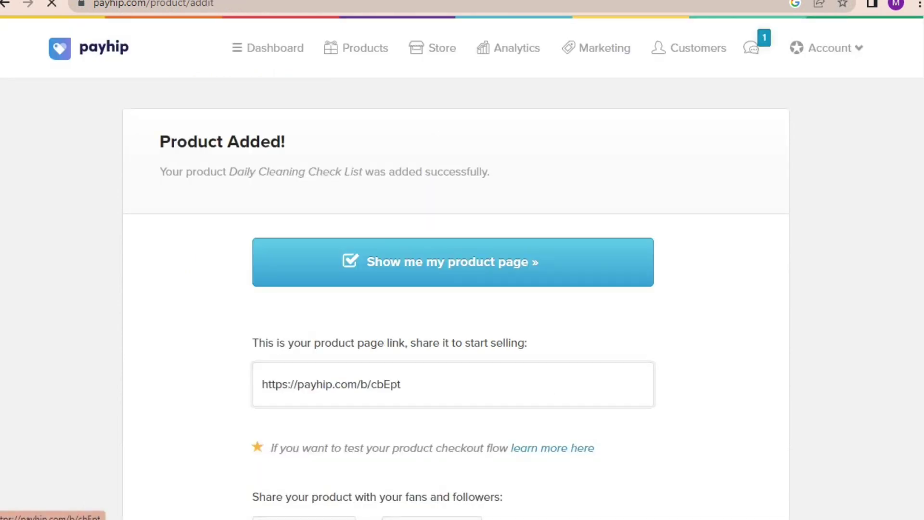
Preview the Daily Cleaning Check List page, view three more image slides, then return to the dashboard.
left_click(452, 261)
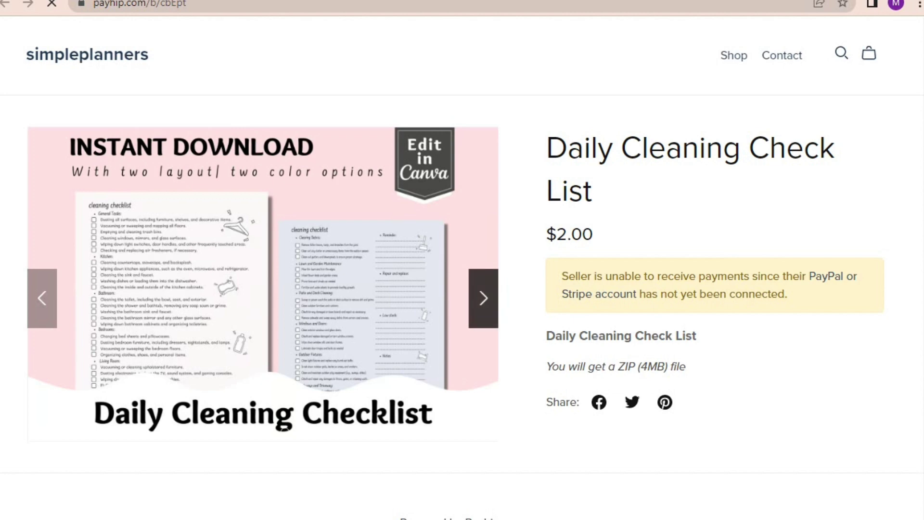
left_click(483, 298)
left_click(483, 298)
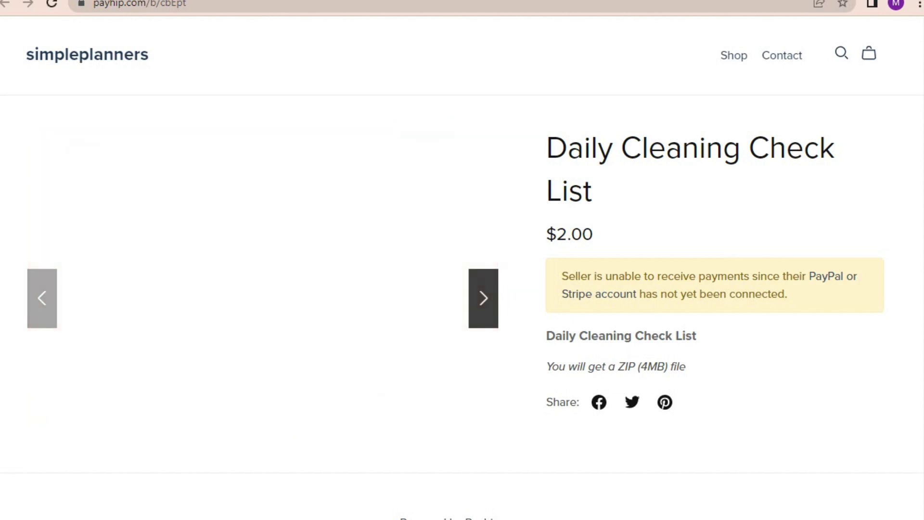
left_click(483, 298)
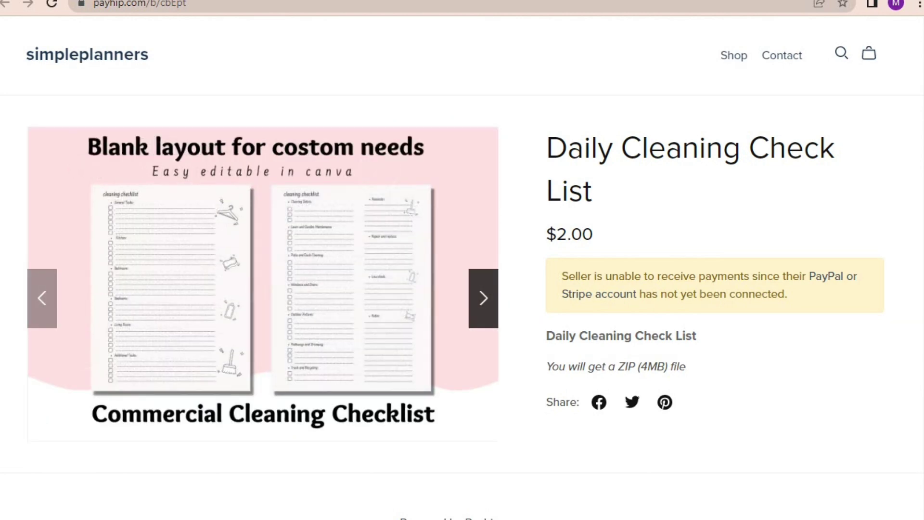
key("alt+Left")
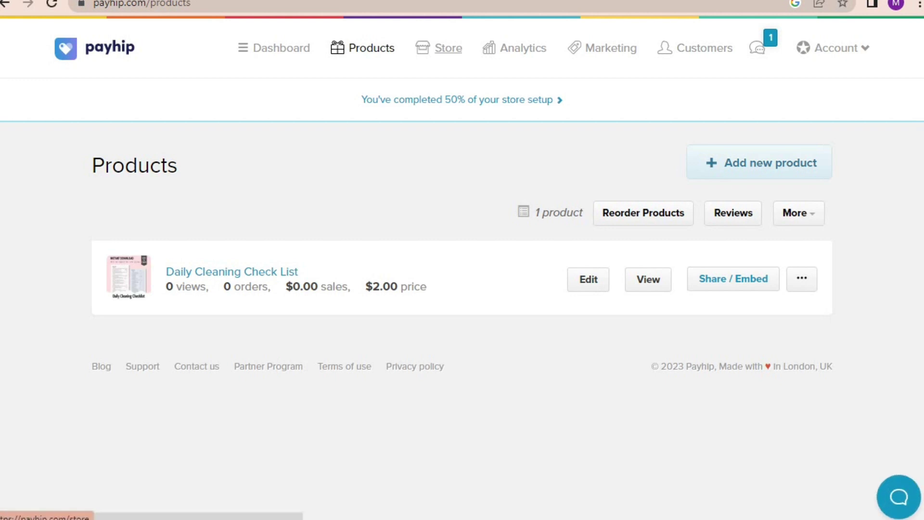
left_click(448, 48)
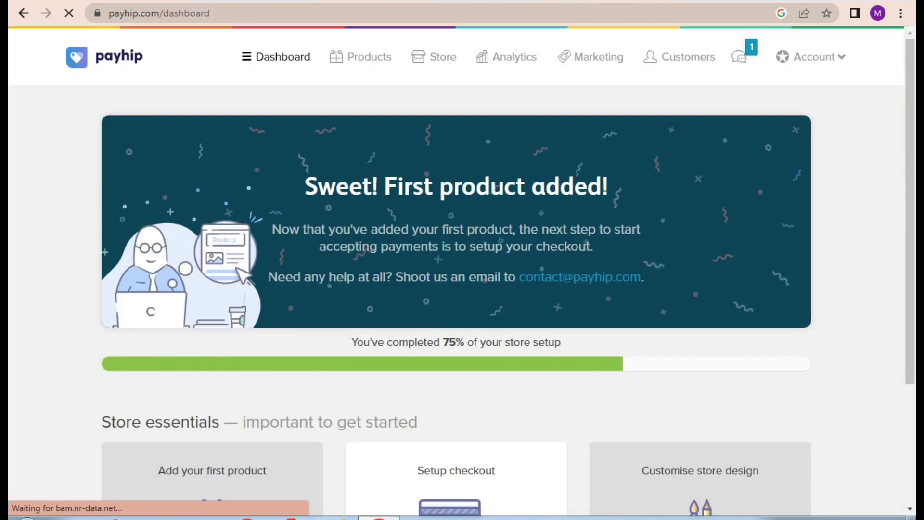
Follow the Setup checkout card to the Payment Details page with PayPal and Stripe options.
scroll(456, 368, "down", 3)
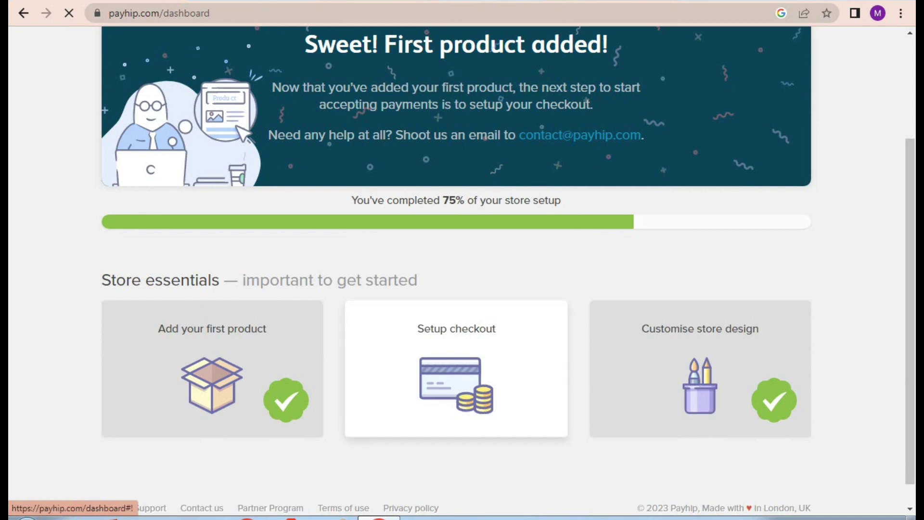
left_click(457, 368)
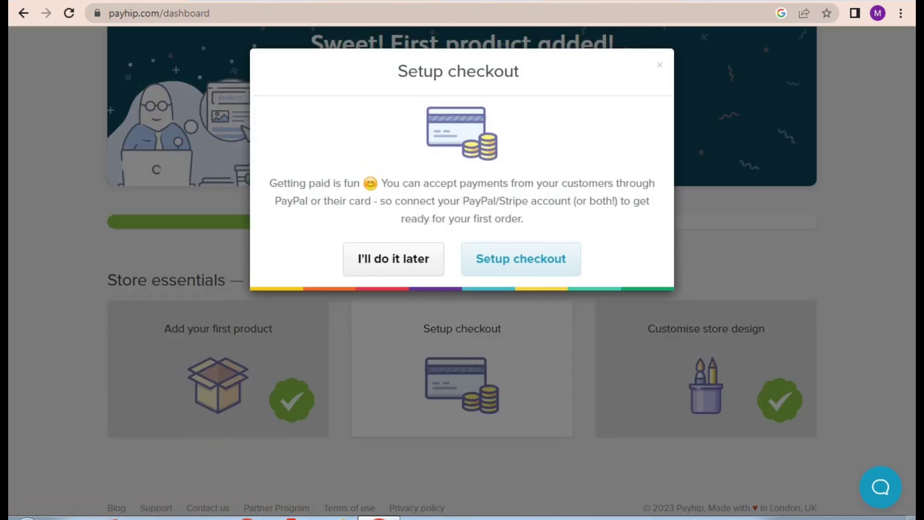
left_click(521, 259)
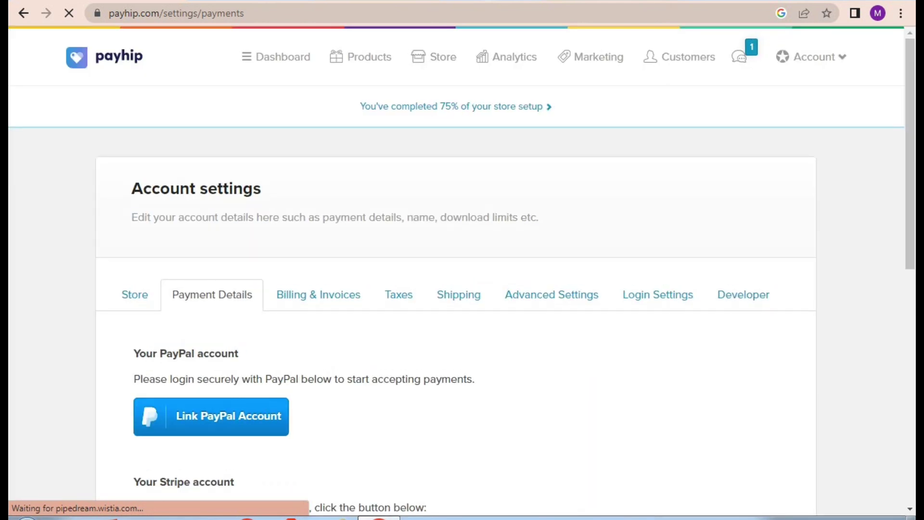
scroll(462, 269, "down", 3)
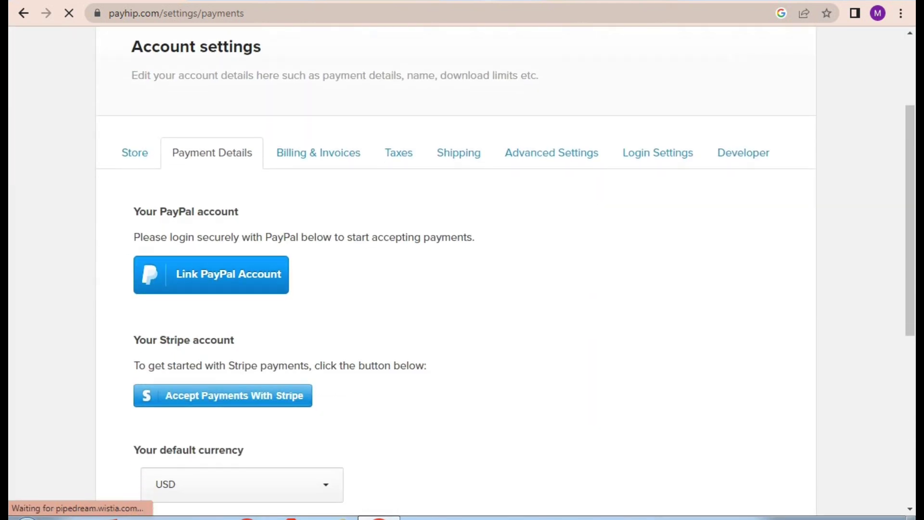
scroll(462, 270, "down", 2)
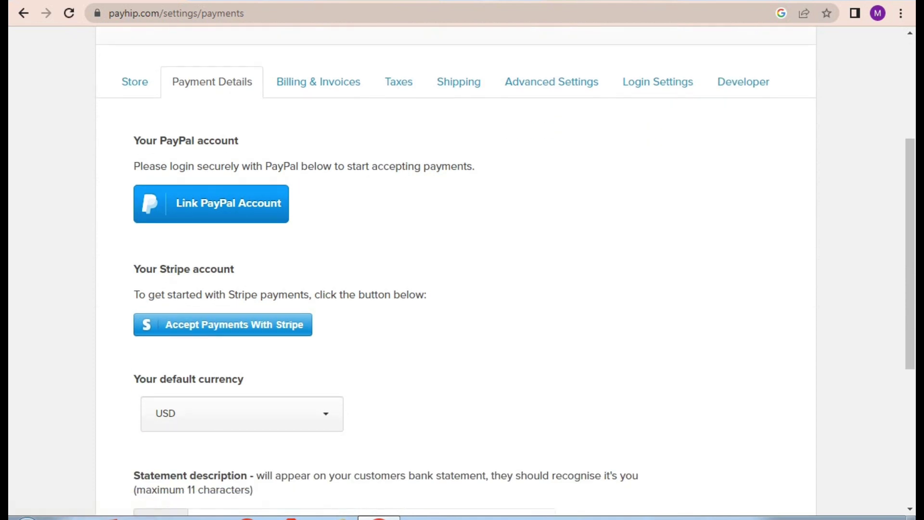